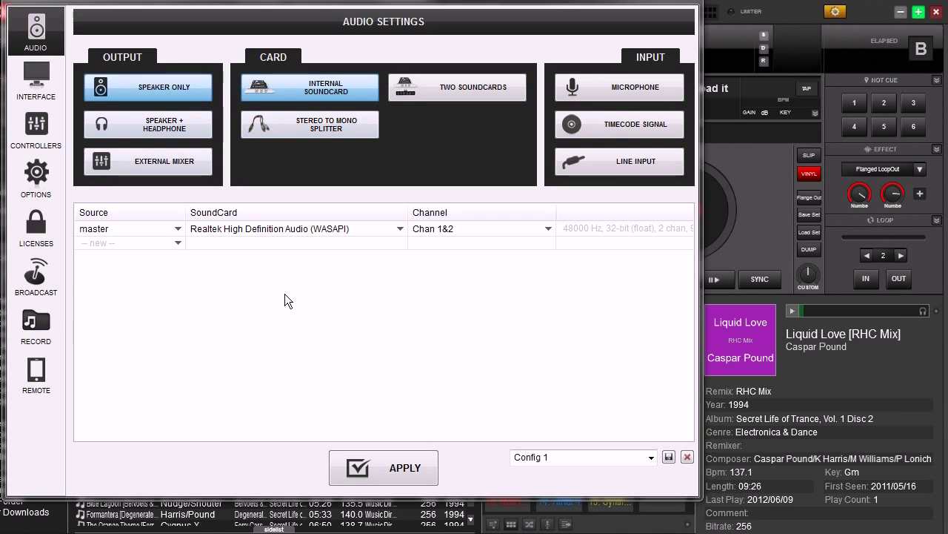
Step: Change the master route's source to deck 1 and add routes for deck 2, deck 3 and deck 4
click(178, 229)
click(143, 260)
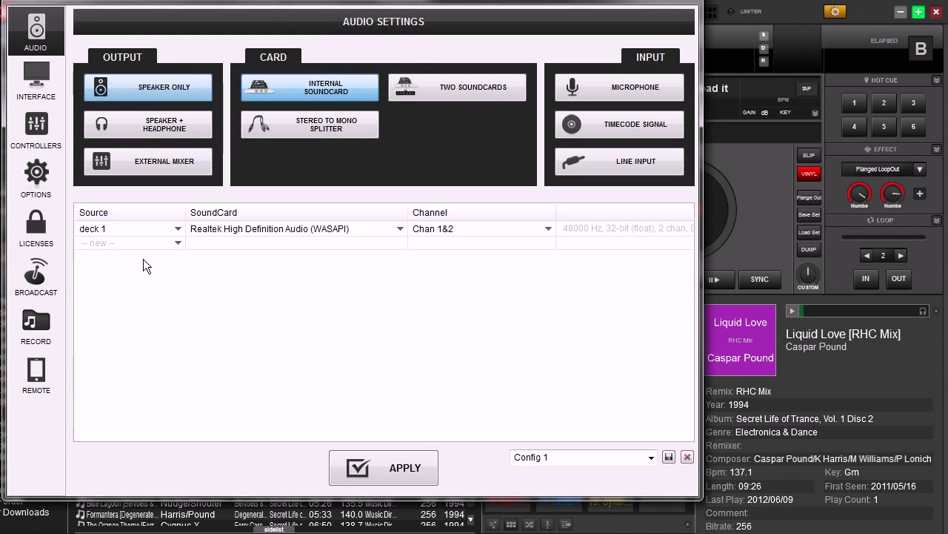
click(177, 242)
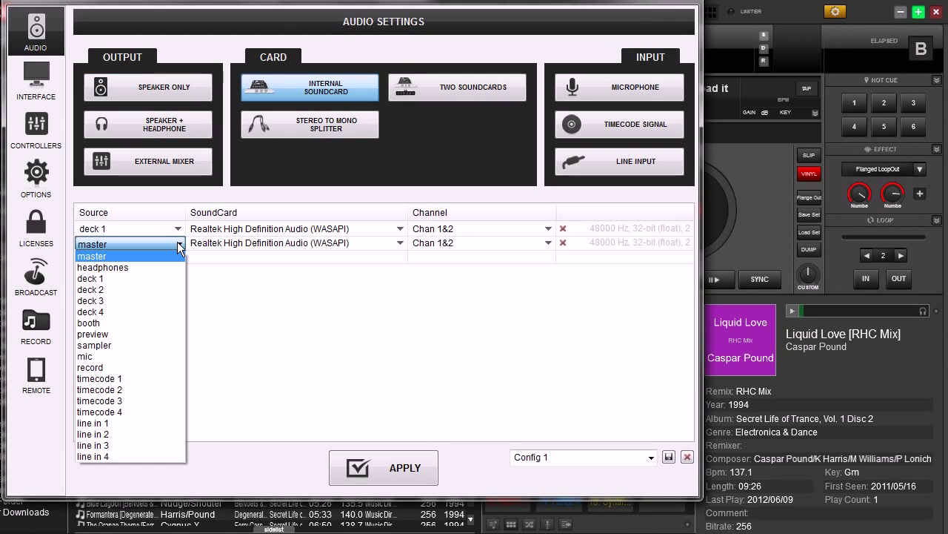
click(155, 289)
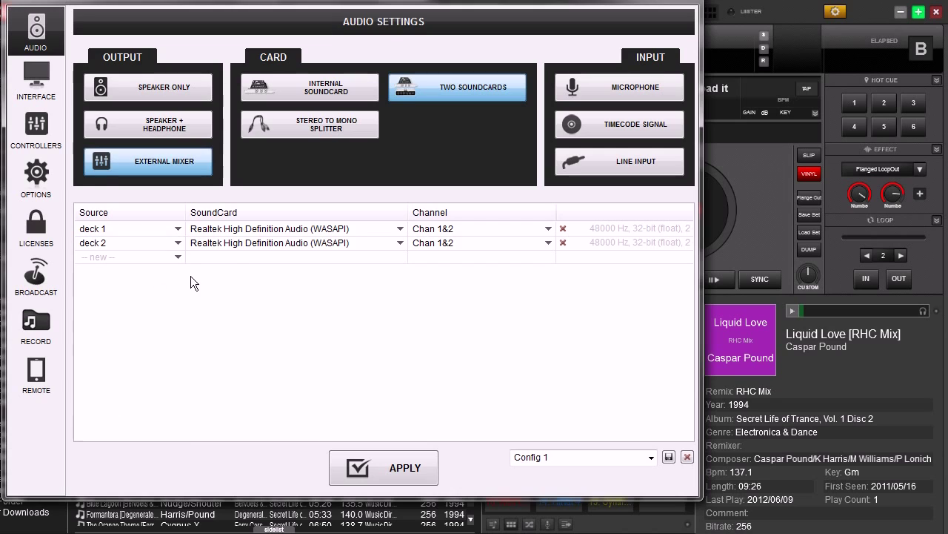
click(177, 256)
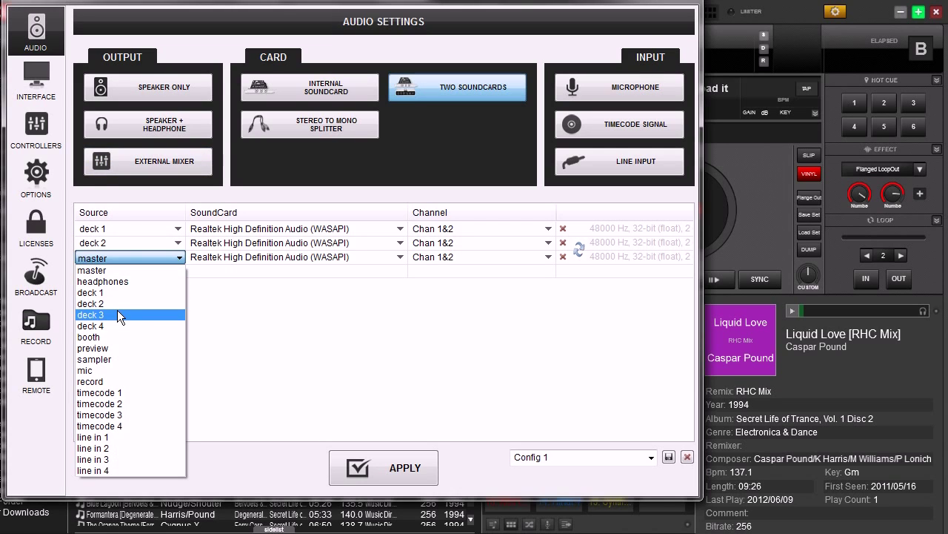
click(117, 310)
click(177, 271)
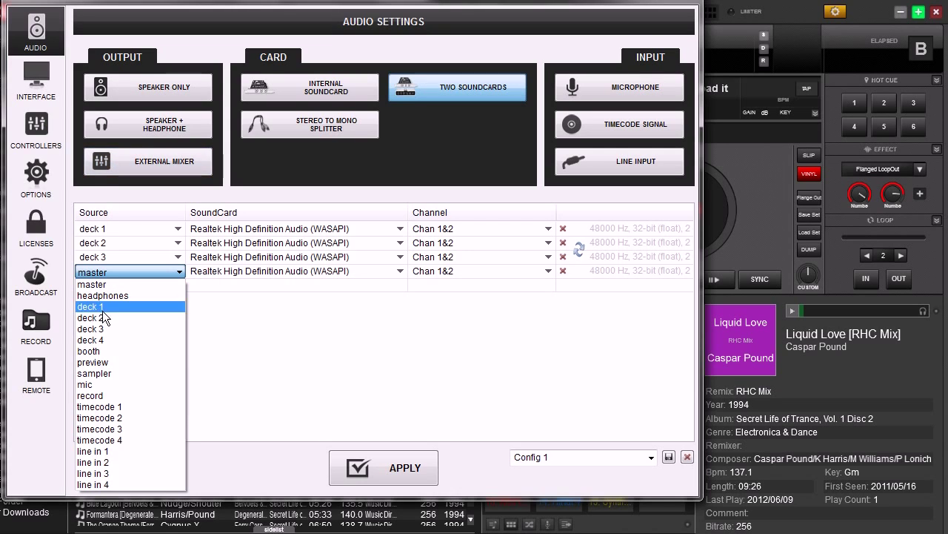
click(102, 339)
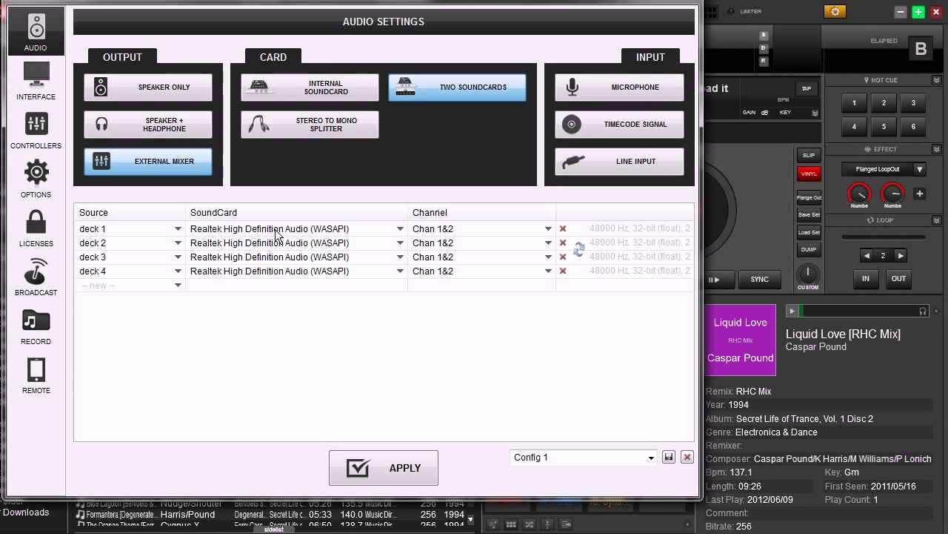
Step: Route deck 1 to the V7 USB Audio Device on Out 1 & 2 and deck 2 on Out 3 & 4
click(400, 230)
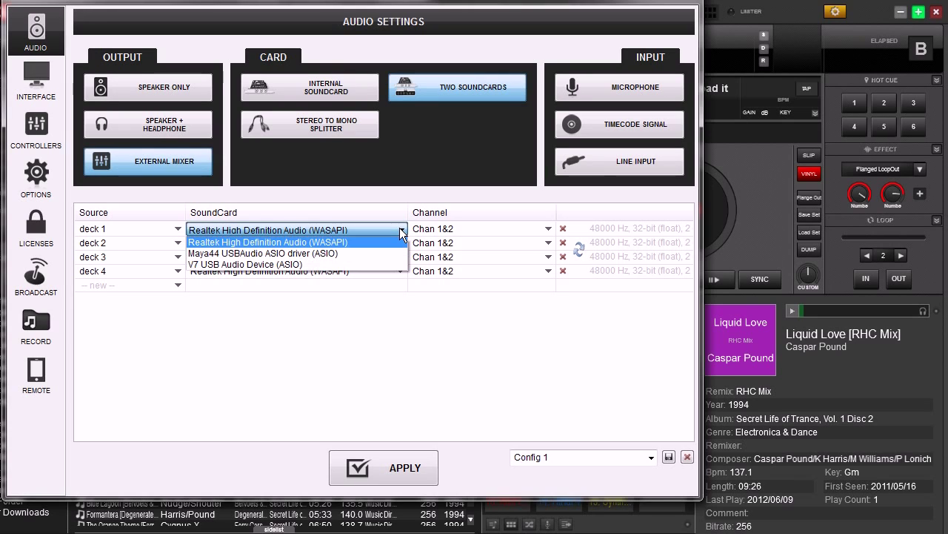
click(374, 264)
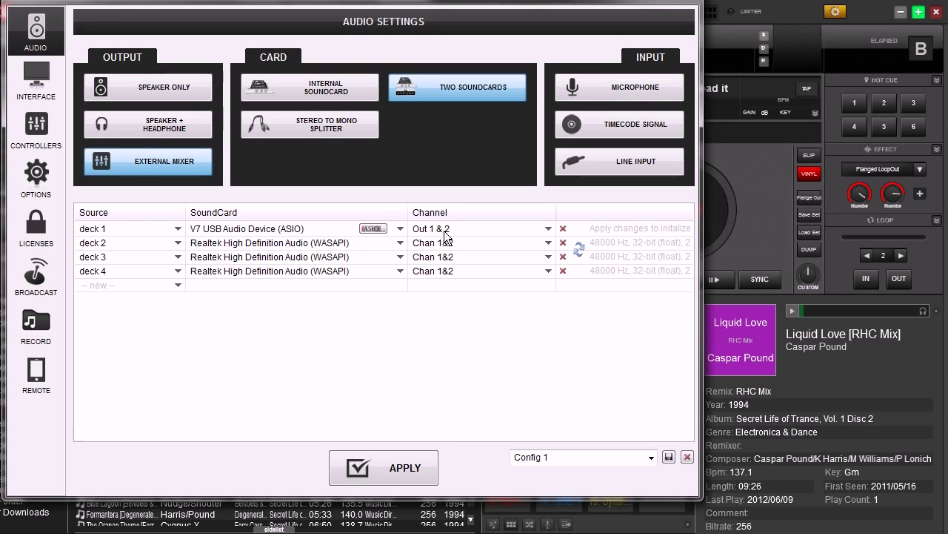
click(284, 243)
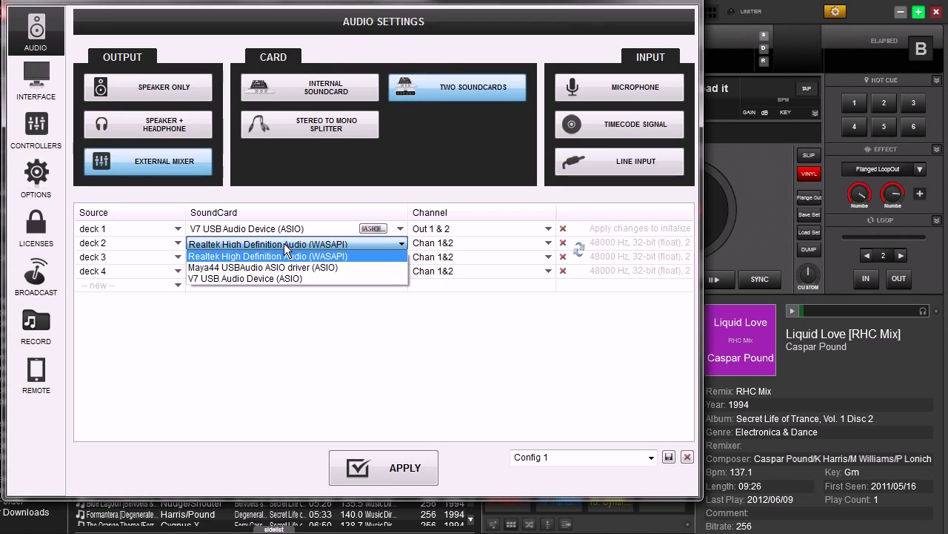
click(284, 277)
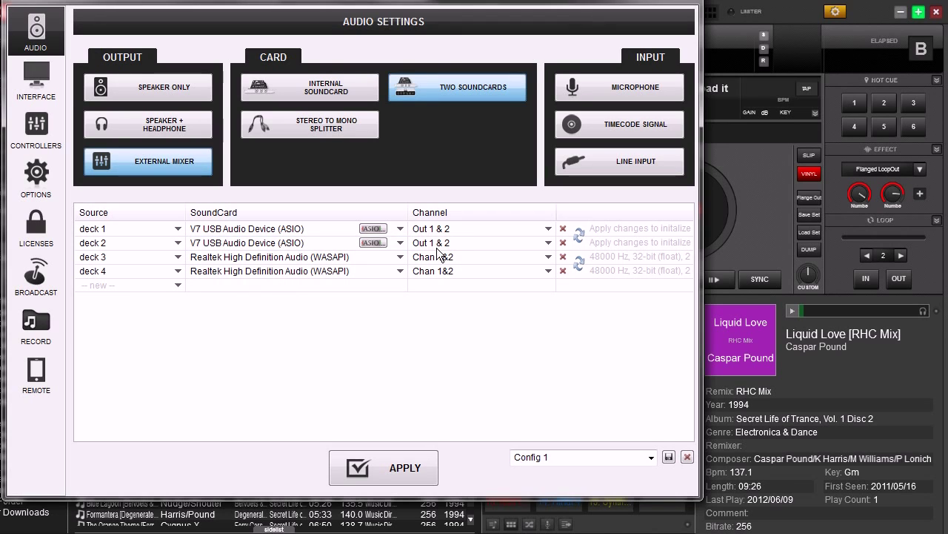
click(548, 241)
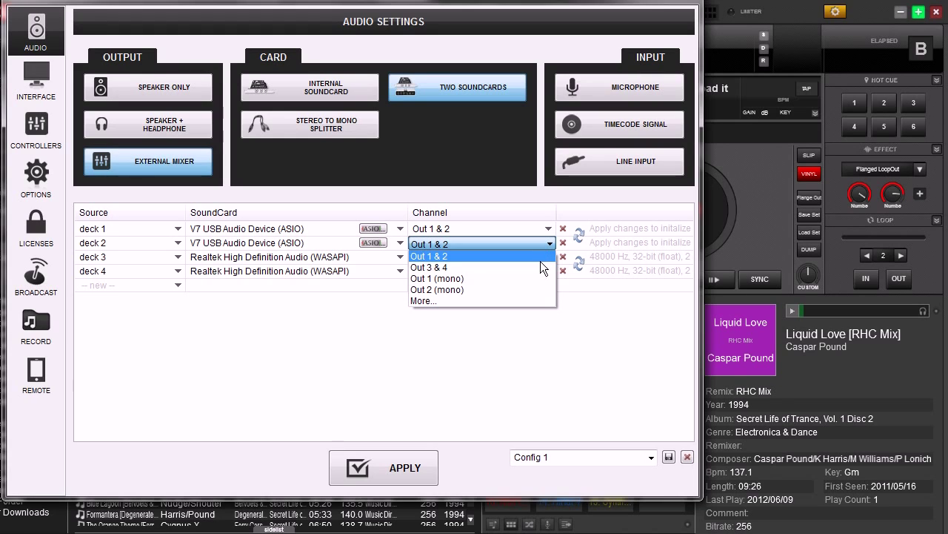
click(539, 267)
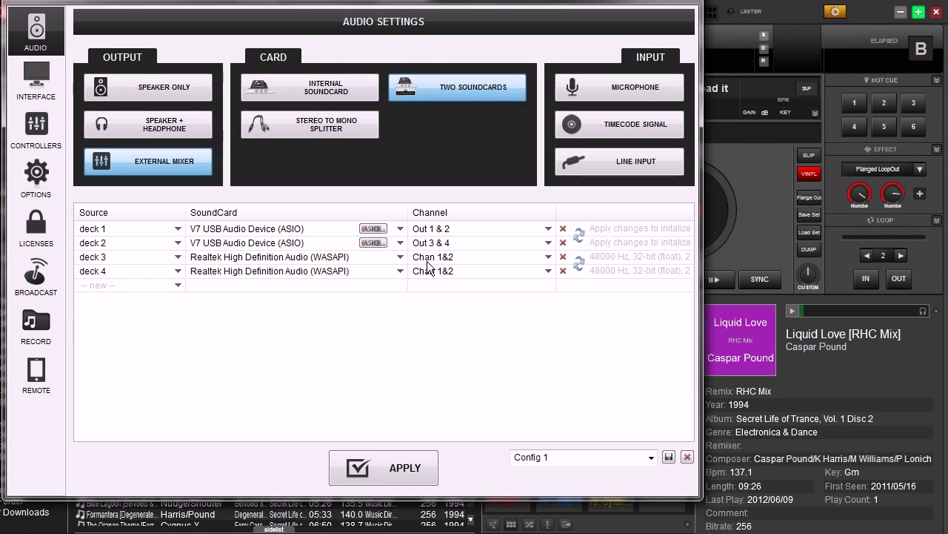
Step: Route deck 3 to the Maya44 USBAudio ASIO driver on Out 1 & 2 and deck 4 on Out 3 & 4
click(338, 256)
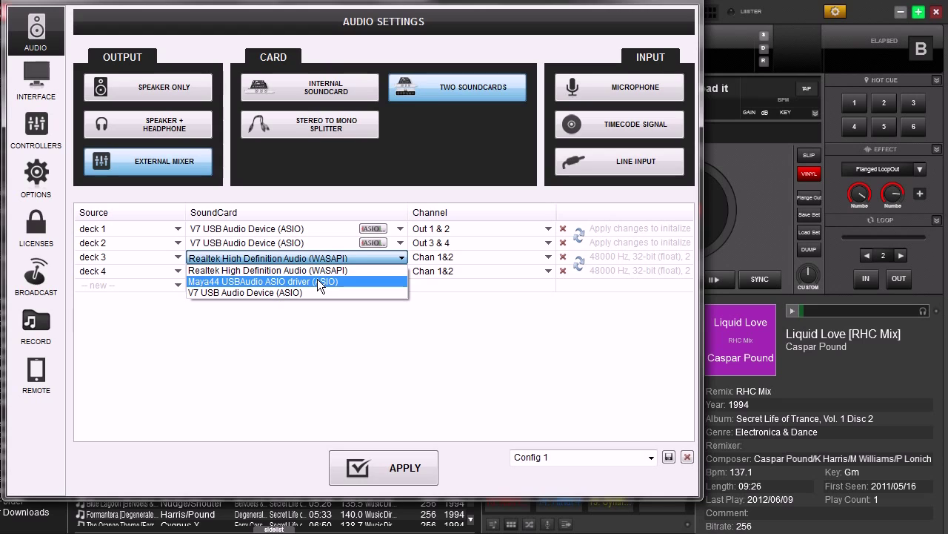
click(317, 281)
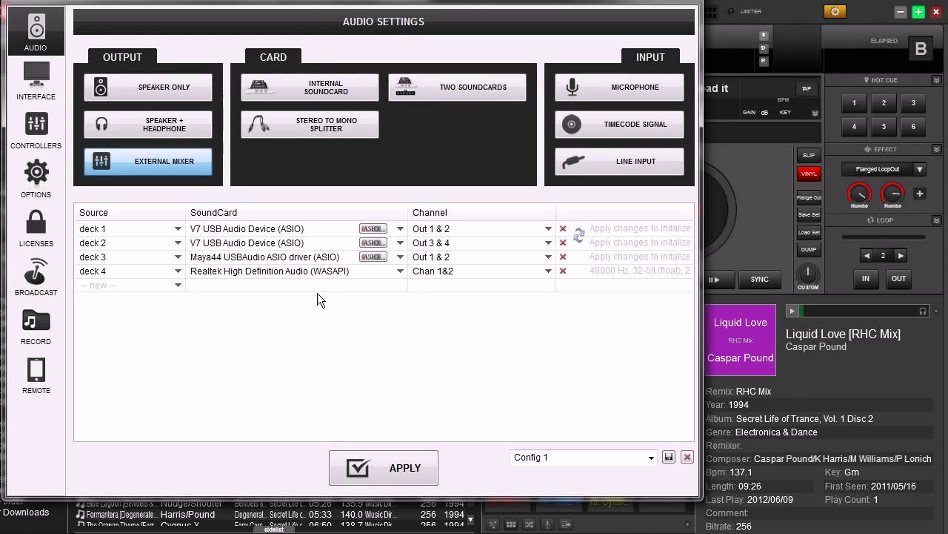
click(400, 271)
click(381, 293)
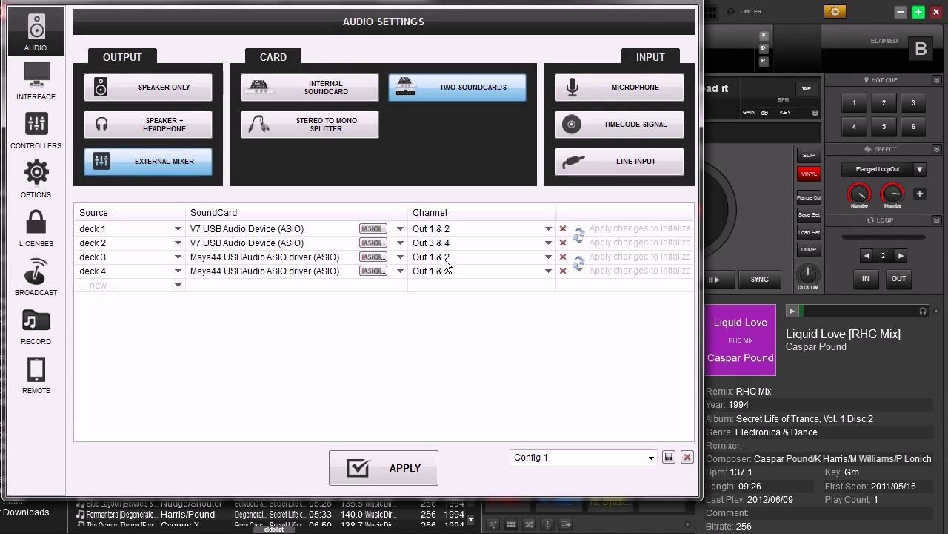
click(548, 271)
click(527, 295)
click(176, 286)
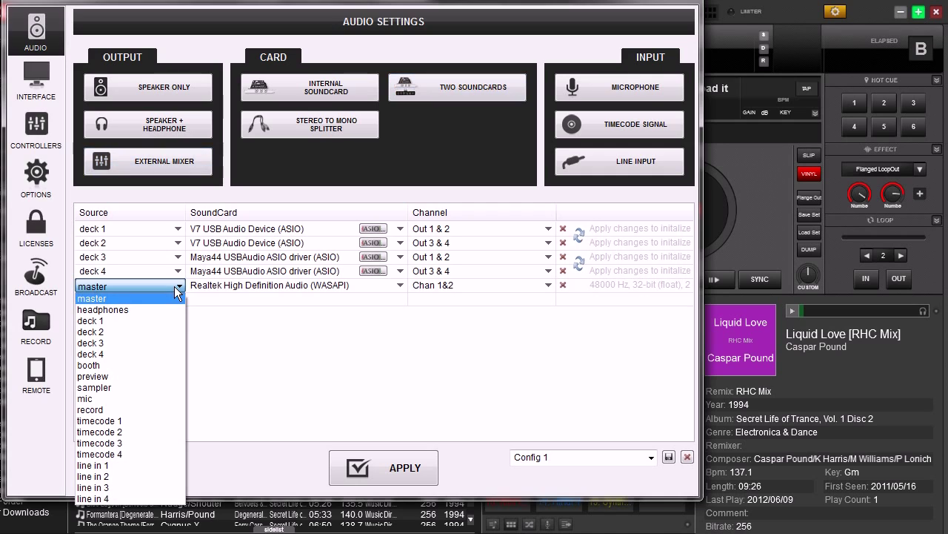
Step: Set the fifth route's source to sampler, keeping the Realtek card on Chan 1&2
click(119, 385)
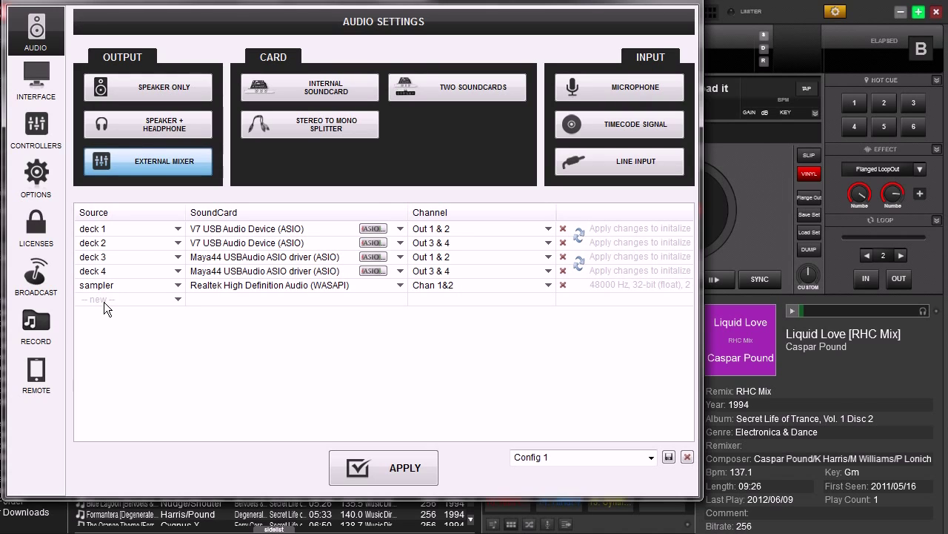
click(180, 299)
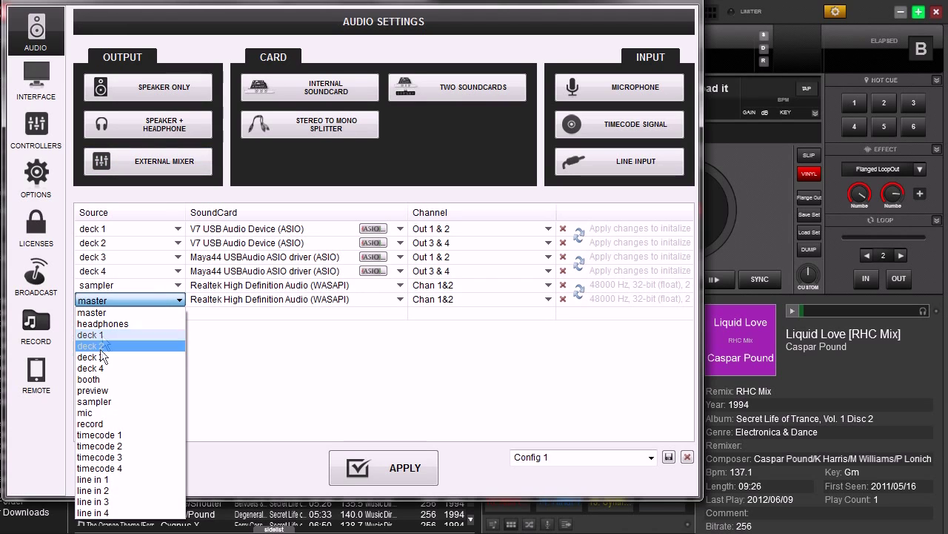
Step: Make the sixth route a record route taking input from the Maya44 ASIO driver, In 1 & 2
click(95, 423)
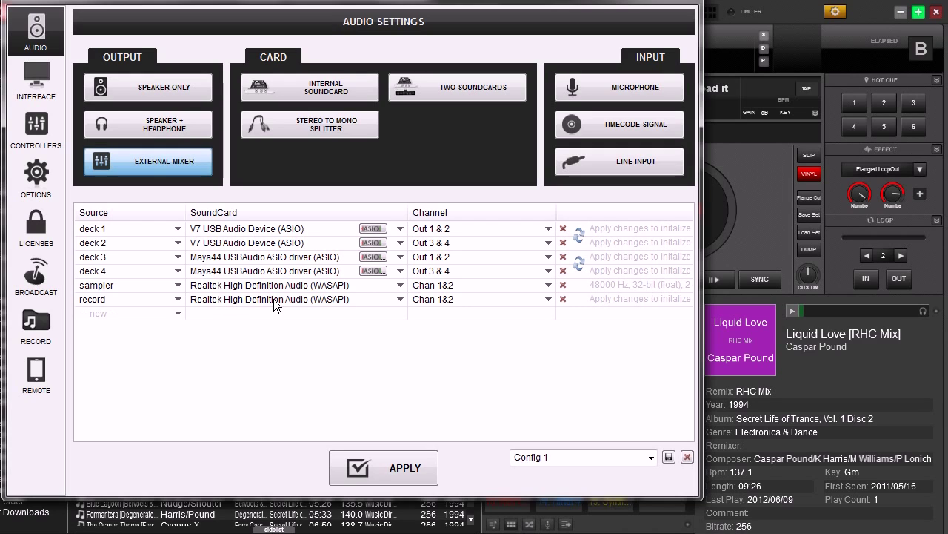
click(400, 299)
click(317, 324)
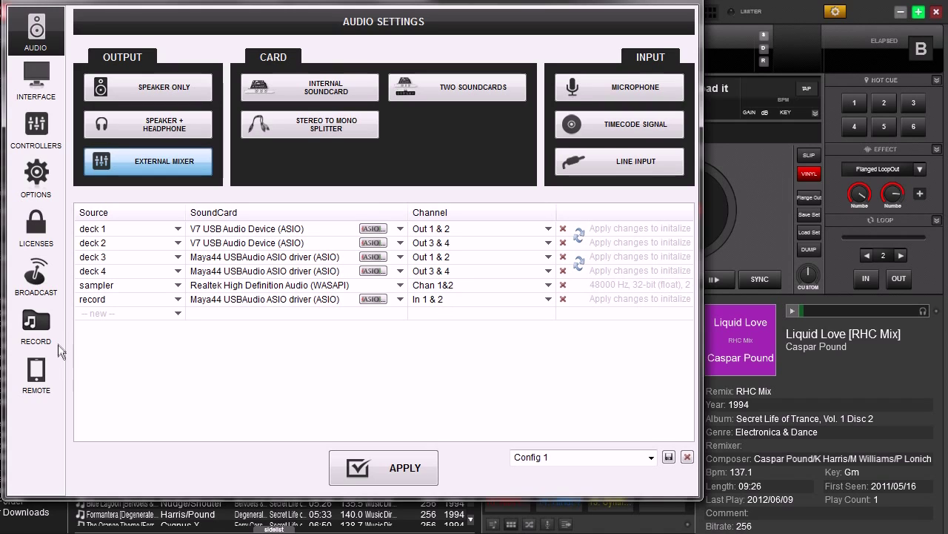
click(180, 314)
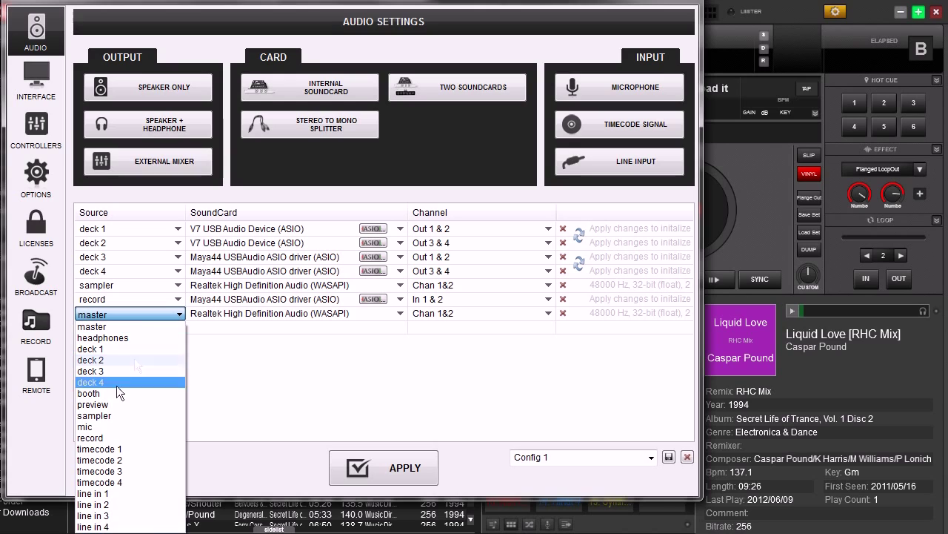
Step: Set the seventh route's source to mic, keeping Realtek High Definition Audio on Chan 1&2
click(109, 426)
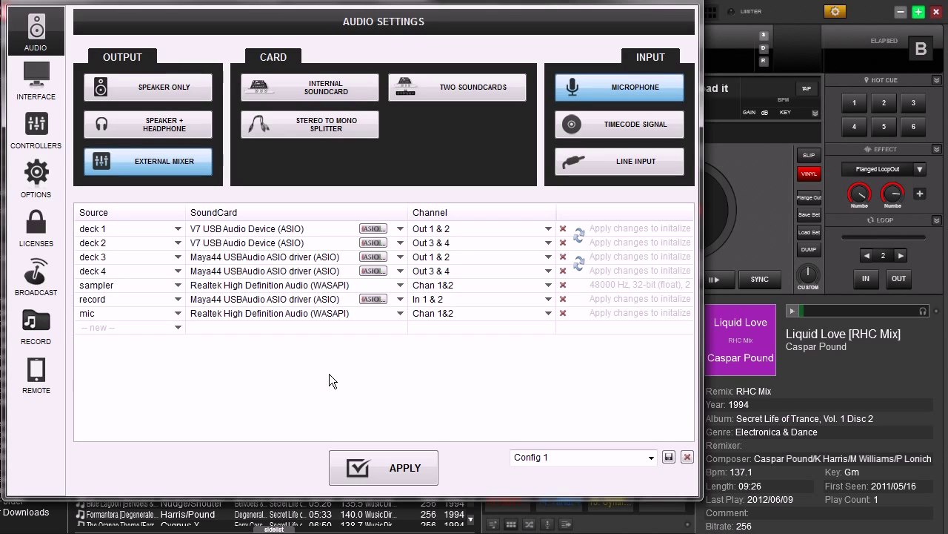
Step: Rename the configuration from Config 1 to 'Advanced Setup' and save it
click(563, 456)
double_click(563, 456)
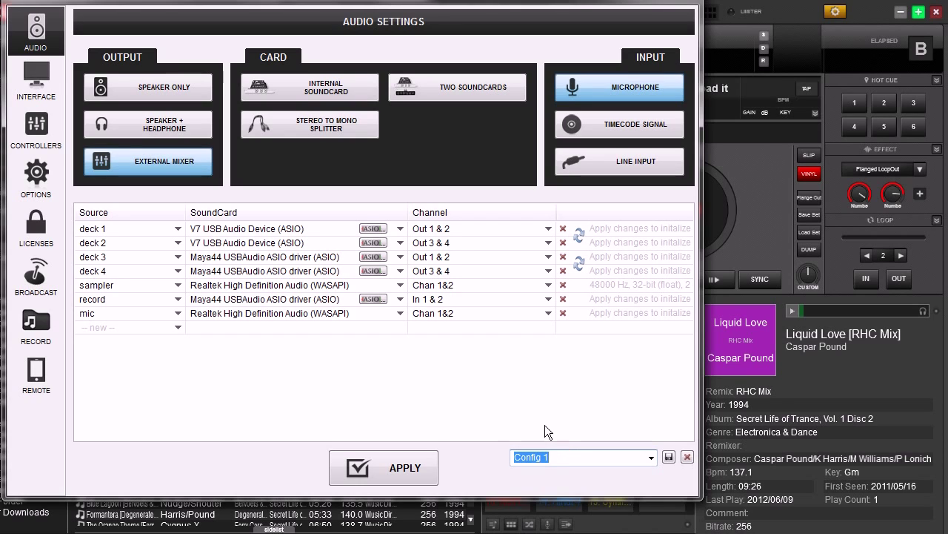
text(Advanced Setup)
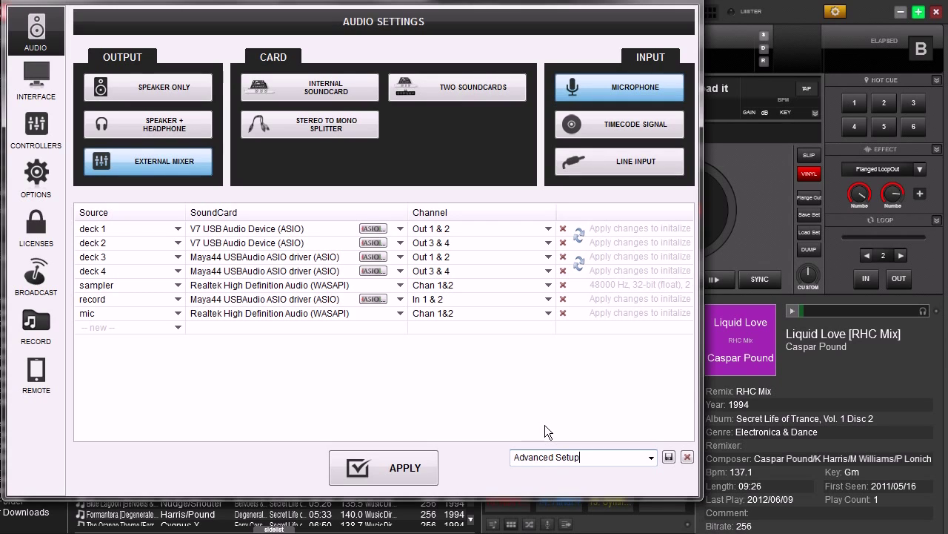
click(669, 457)
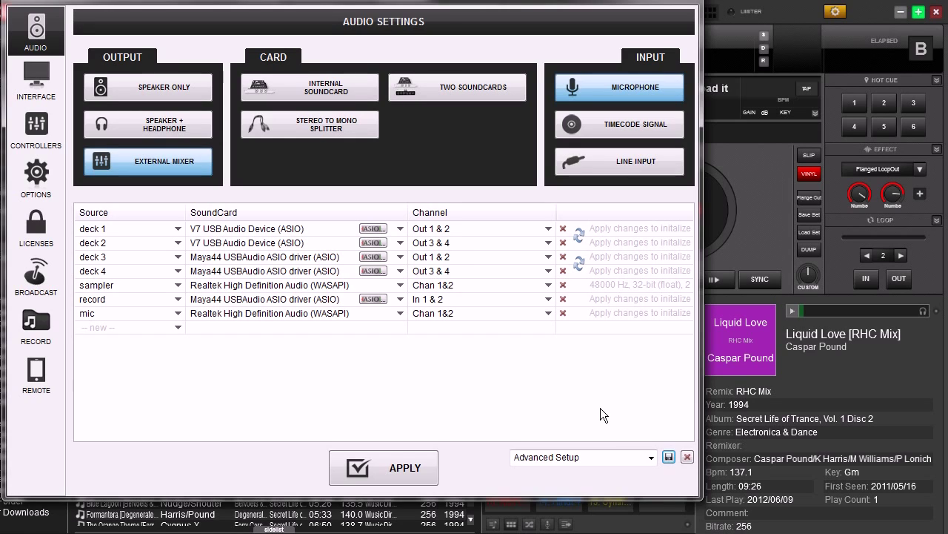
click(652, 457)
Step: Load the 'At the office' preset, then reload the saved 'Advanced Setup' configuration
click(632, 478)
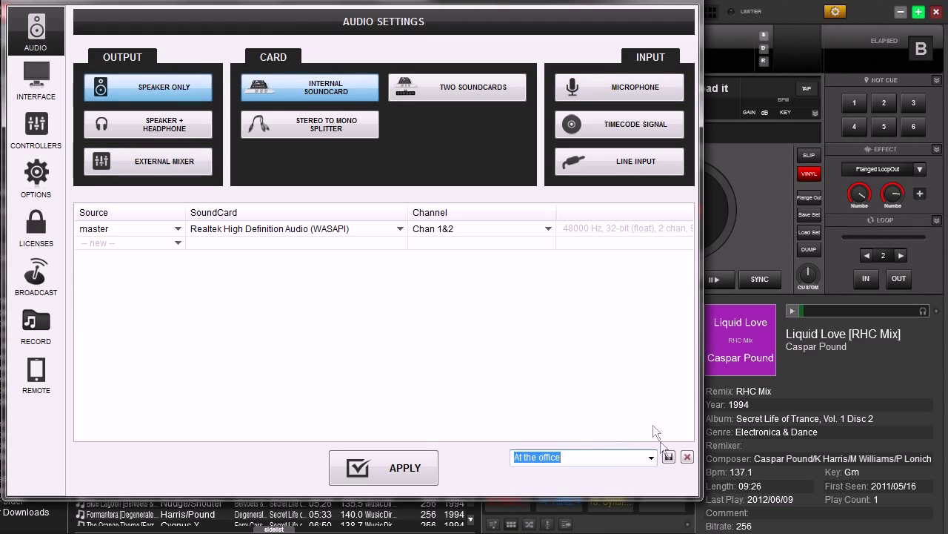
click(651, 457)
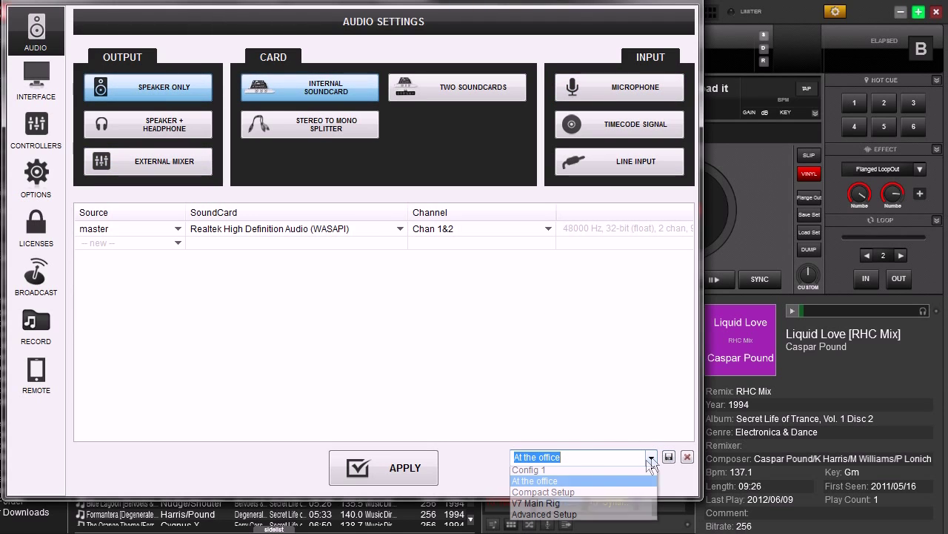
click(639, 517)
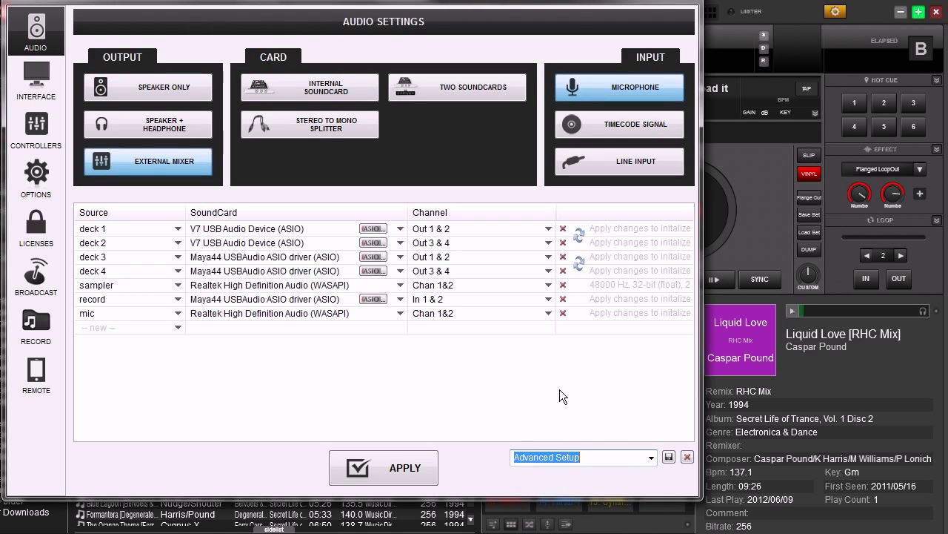